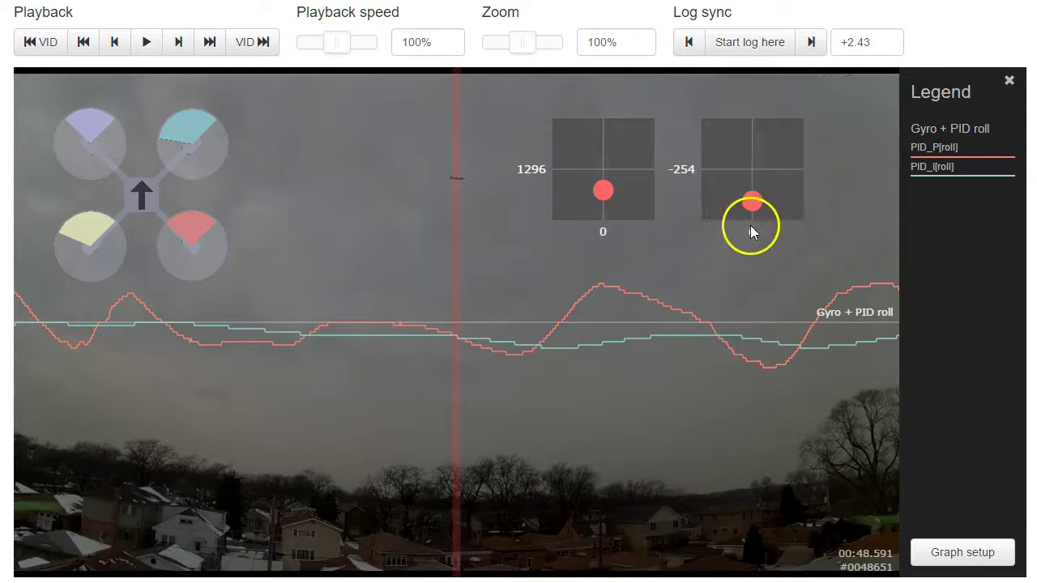
Step: Examine the roll P and I traces between about 00:48 and 00:54, and play the log from its beginning
left_click_drag(716, 348, 196, 399)
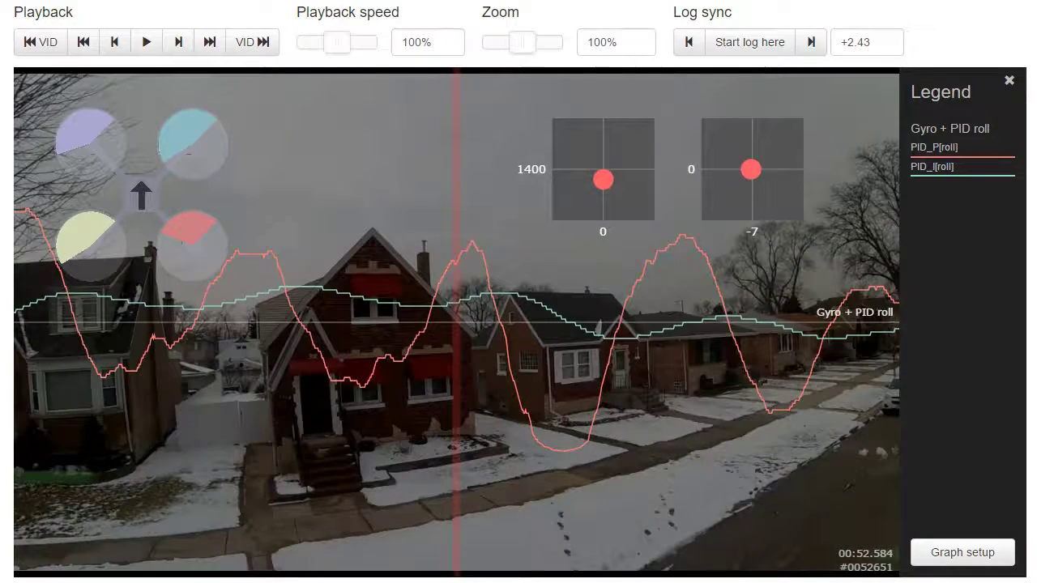
left_click(143, 504)
left_click_drag(49, 478, 2, 405)
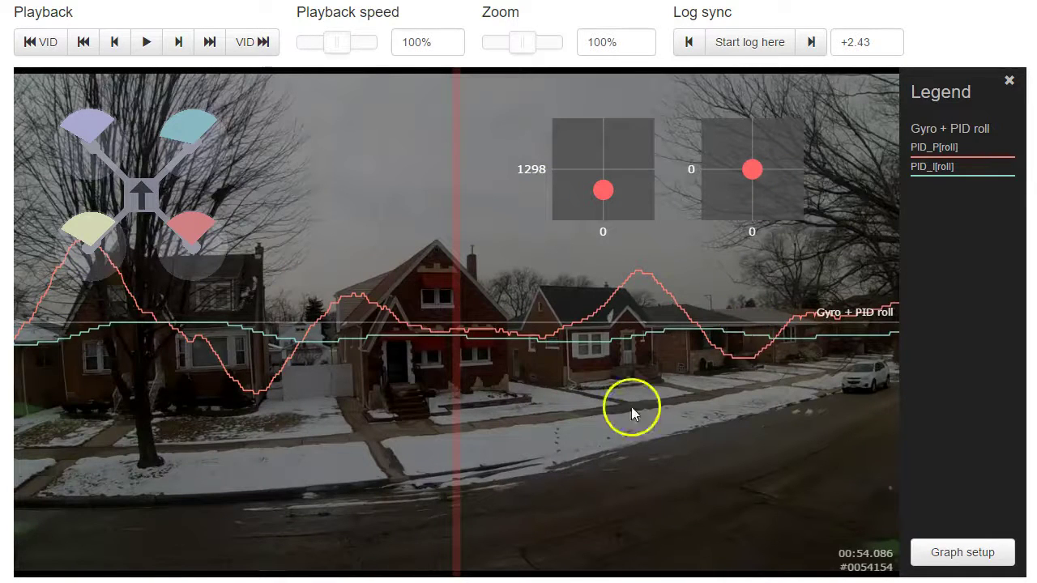
left_click_drag(605, 438, 263, 441)
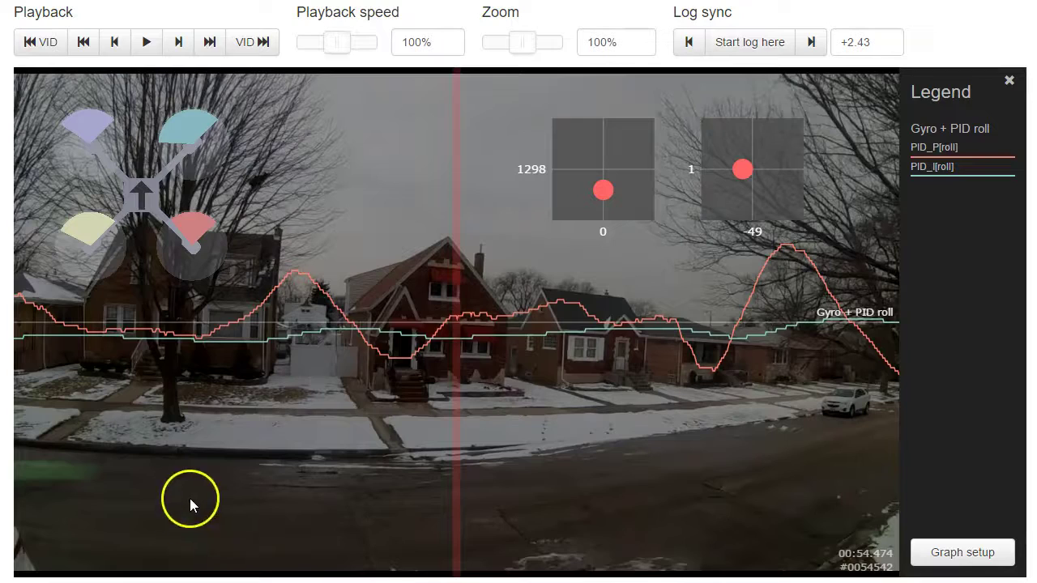
left_click_drag(189, 581, 16, 581)
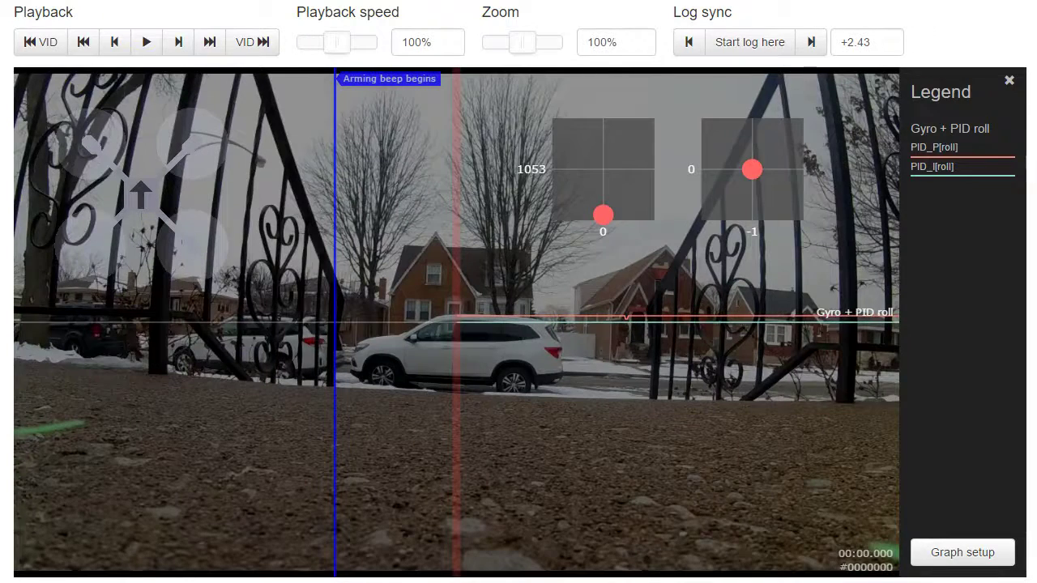
left_click(145, 46)
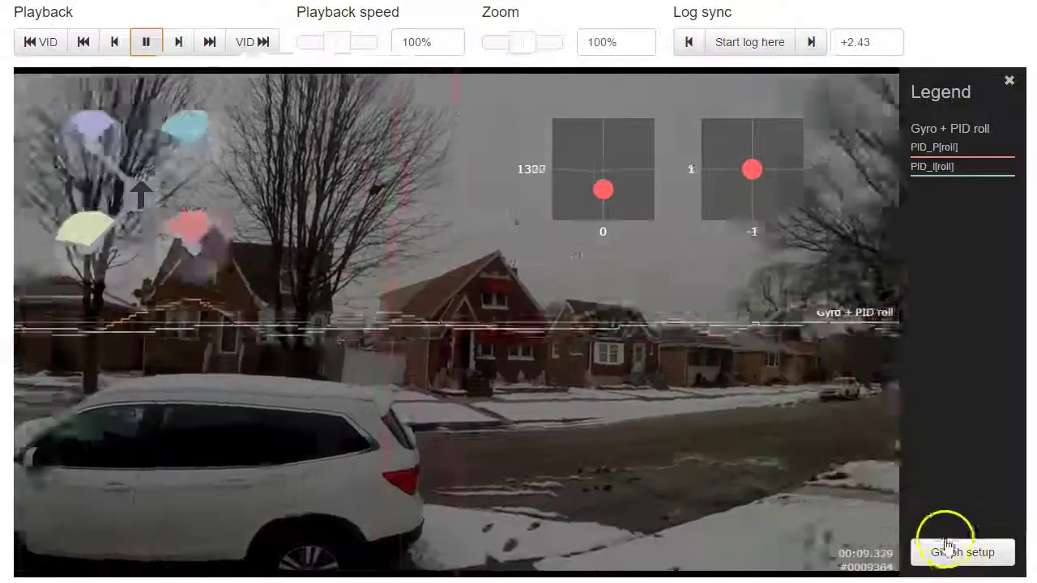
Step: Add a Gyro + PID pitch graph with only the PID_P[pitch] and PID_I[pitch] fields and save the graph setup
left_click(946, 551)
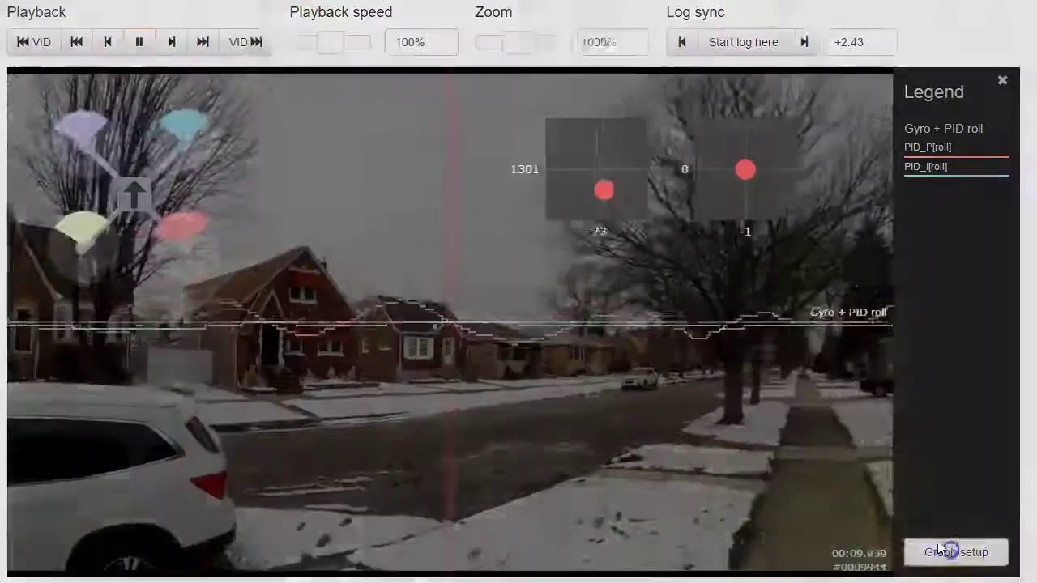
left_click(322, 4)
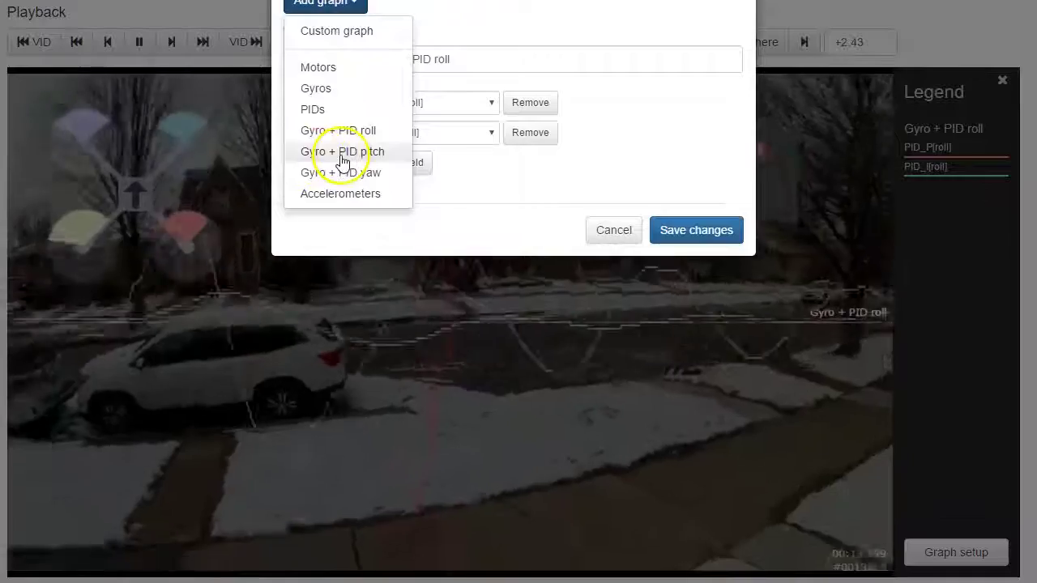
left_click(342, 154)
left_click(536, 332)
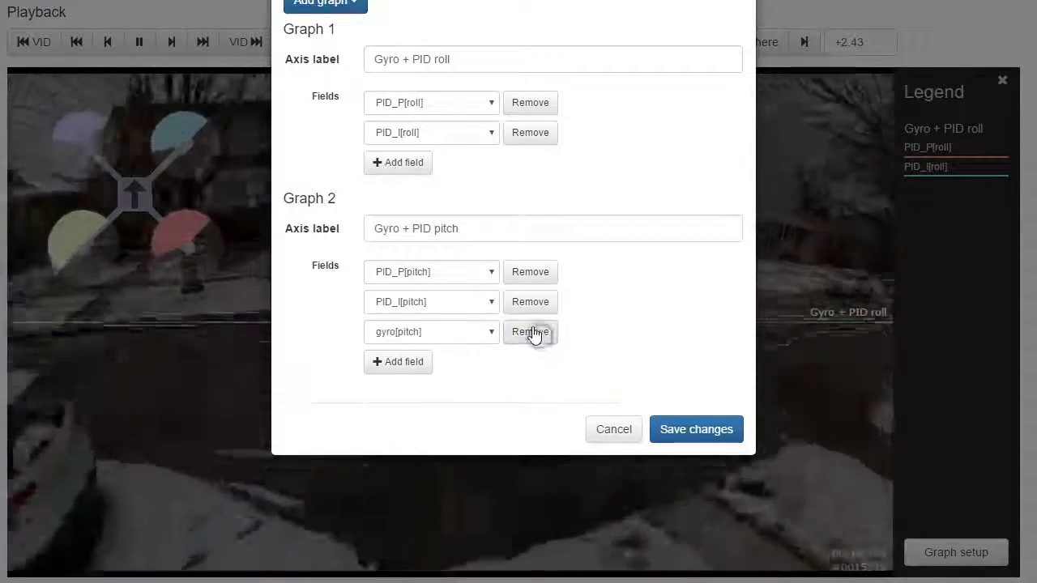
left_click(532, 332)
left_click(695, 401)
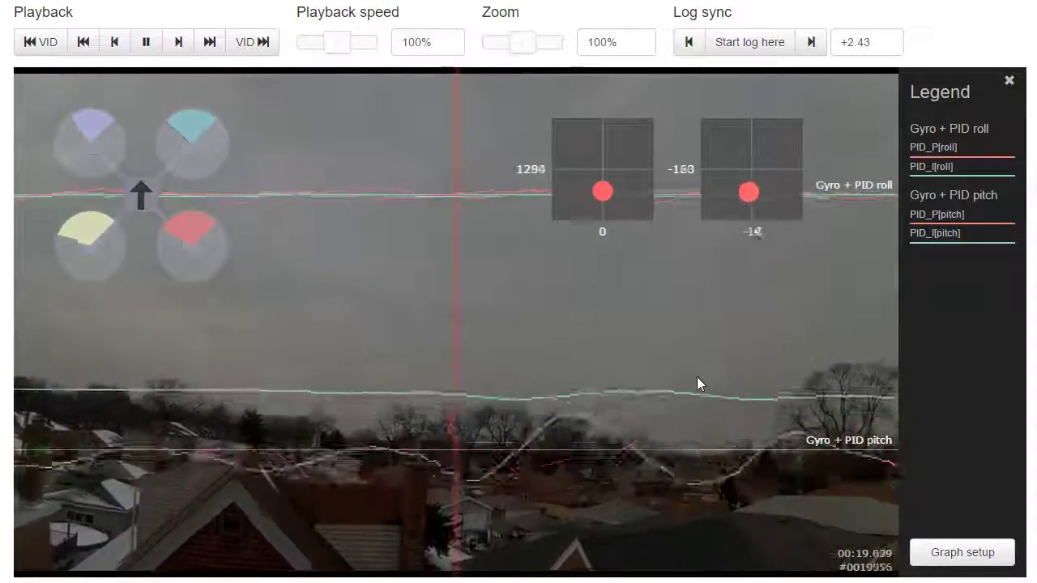
left_click(701, 375)
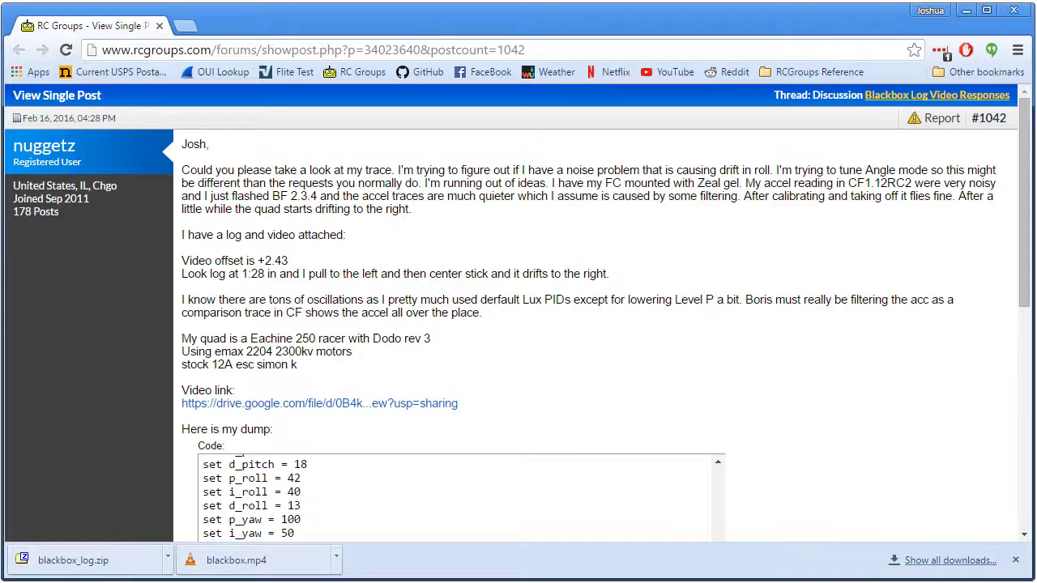
Step: Switch to the RC Groups post in the browser and examine the pitch, roll, yaw and level PID settings in the dump
scroll(456, 347, "down", 15)
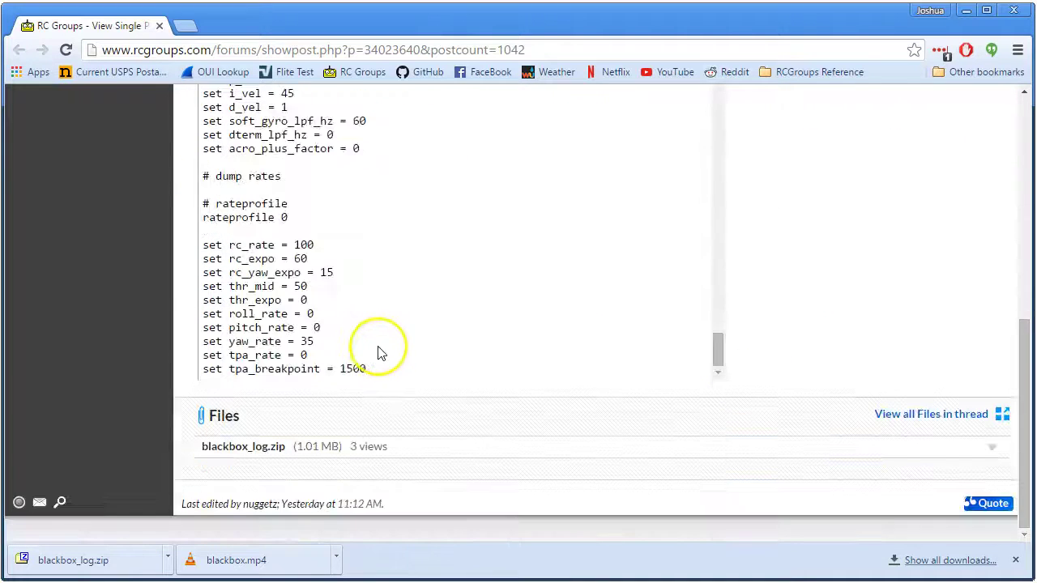
scroll(376, 357, "up", 3)
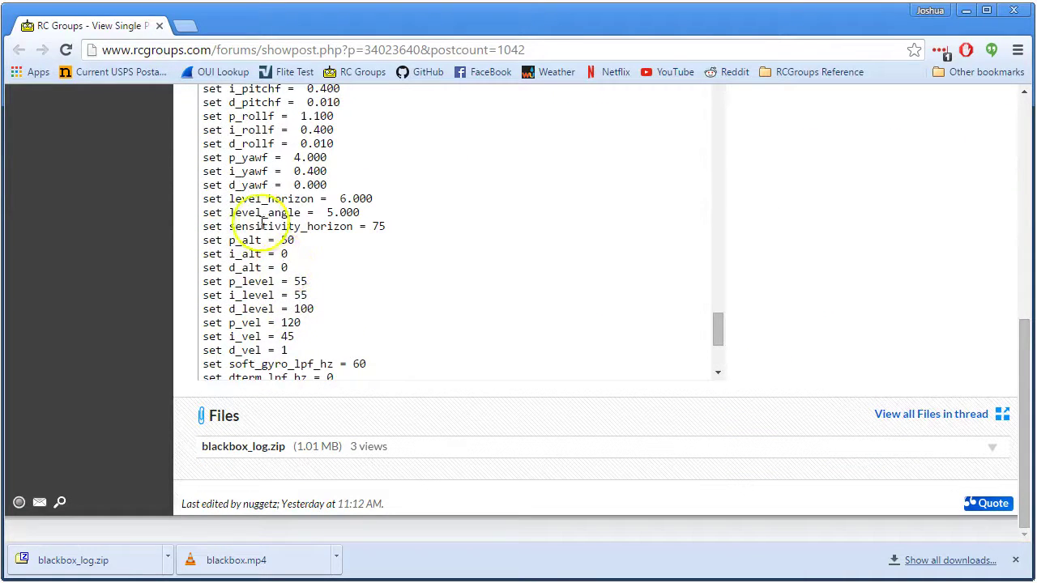
scroll(300, 243, "up", 6)
scroll(234, 179, "down", 2)
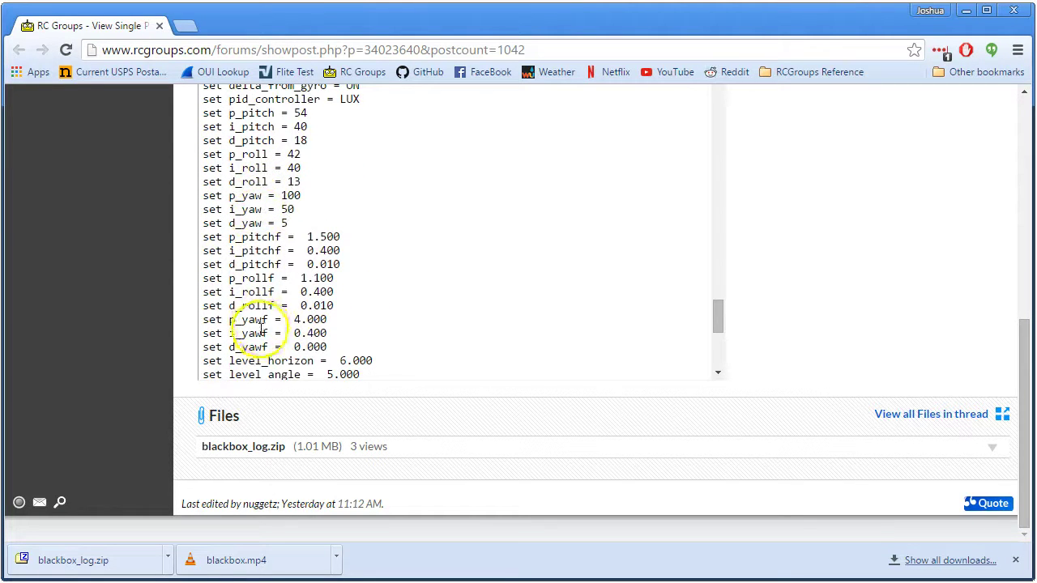
scroll(263, 323, "down", 4)
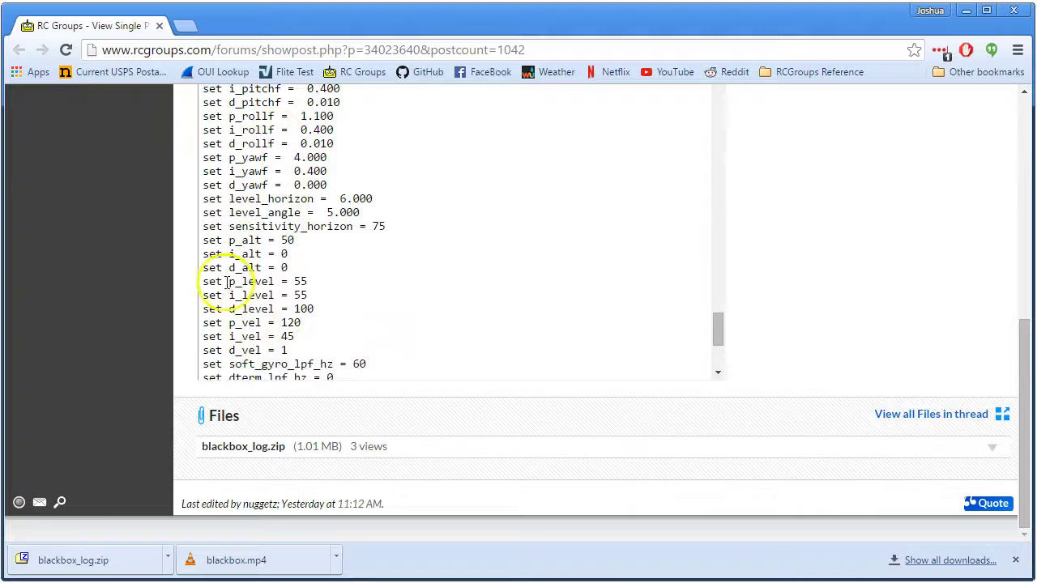
Step: Highlight the p_level line in the configuration dump to examine the angle-mode level strength
left_click_drag(223, 284, 310, 286)
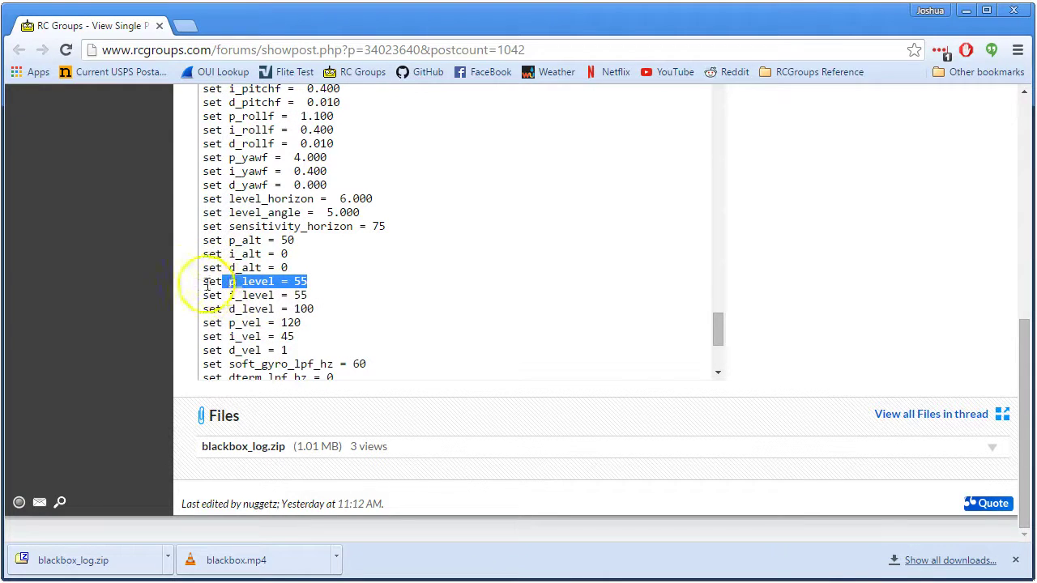
left_click_drag(221, 283, 205, 286)
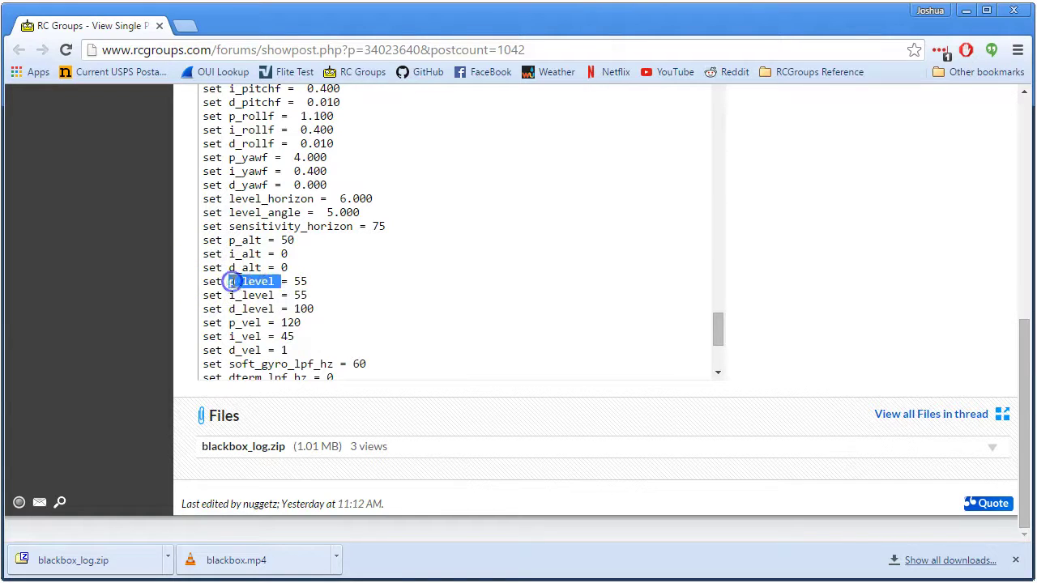
triple_click(231, 282)
left_click(225, 282)
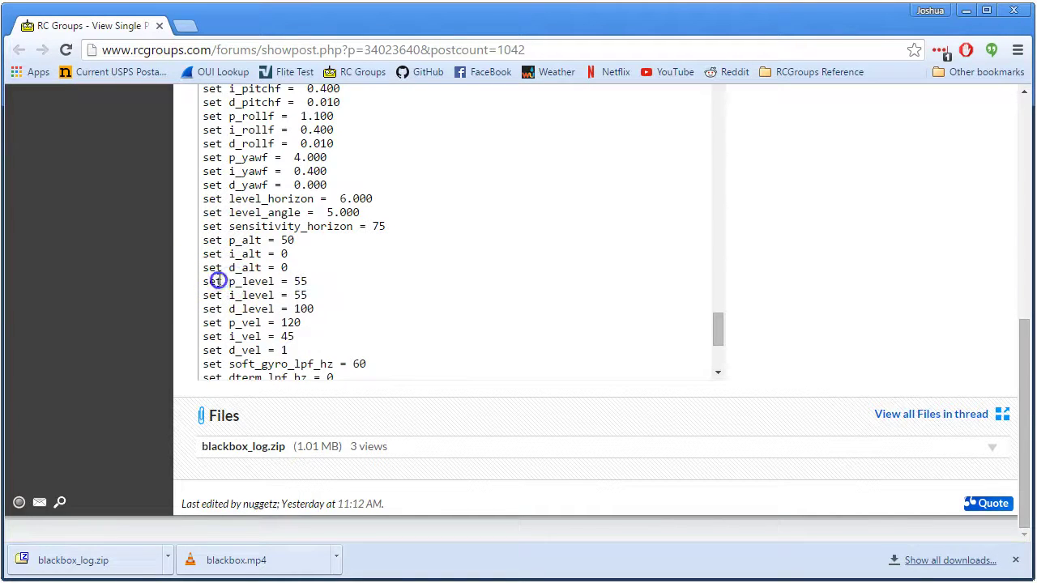
scroll(481, 238, "up", 1)
scroll(481, 245, "down", 1)
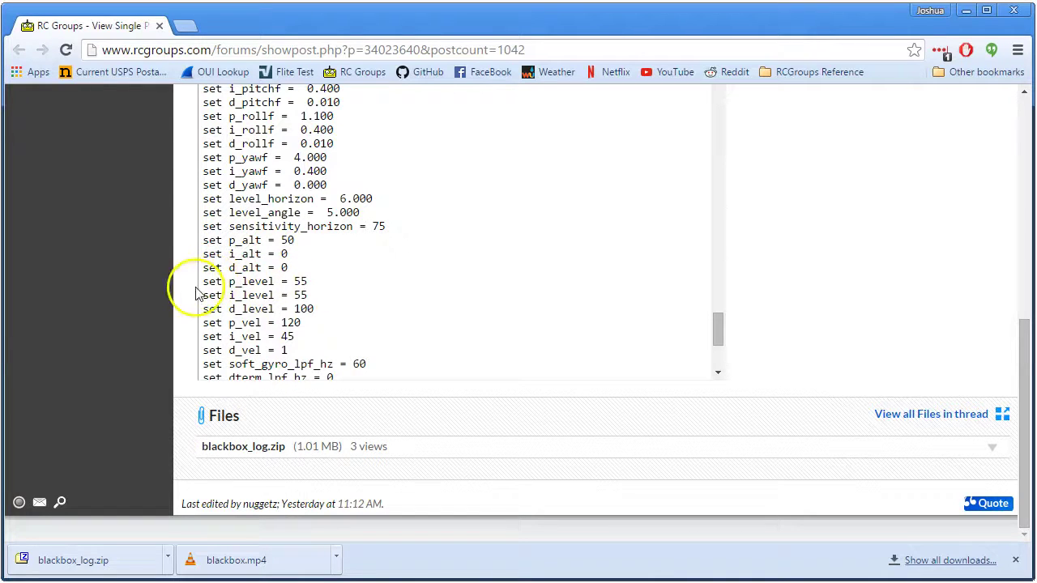
left_click_drag(210, 281, 302, 283)
Step: Reread the pilot's problem description above the dump and mark the p_level value again for comparison
scroll(835, 303, "up", 10)
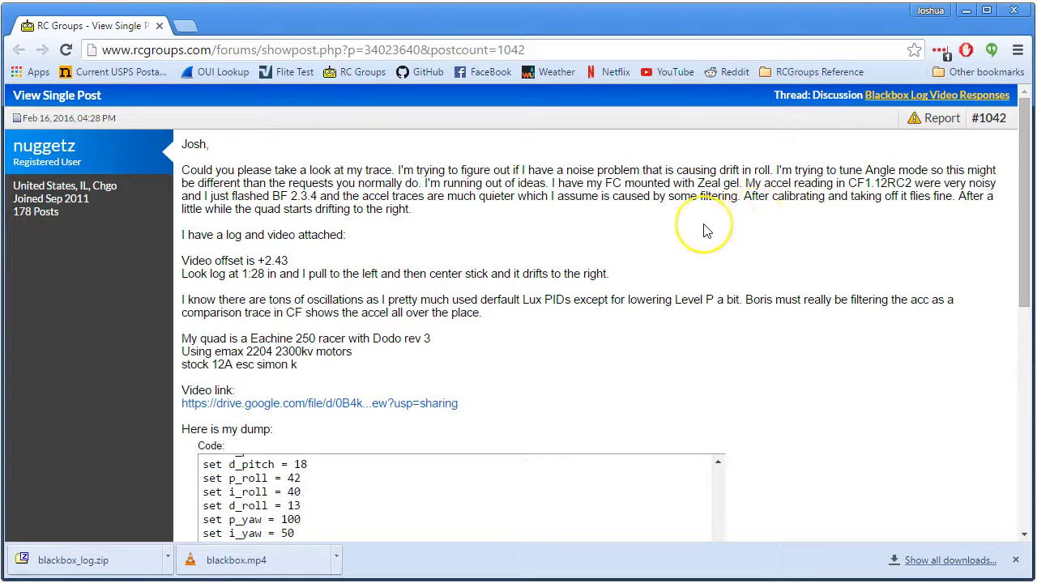
scroll(705, 231, "down", 5)
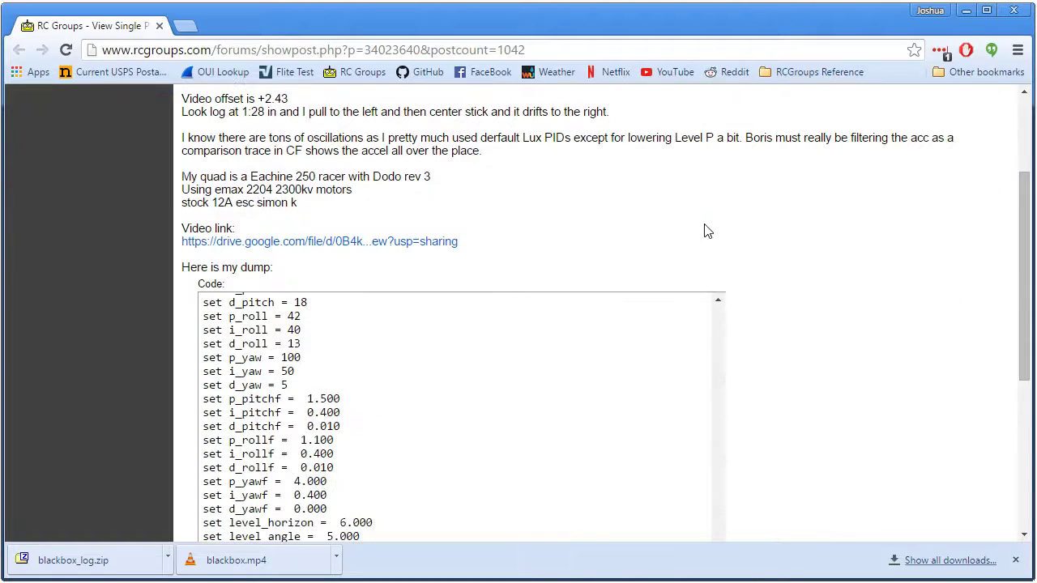
scroll(882, 336, "down", 1)
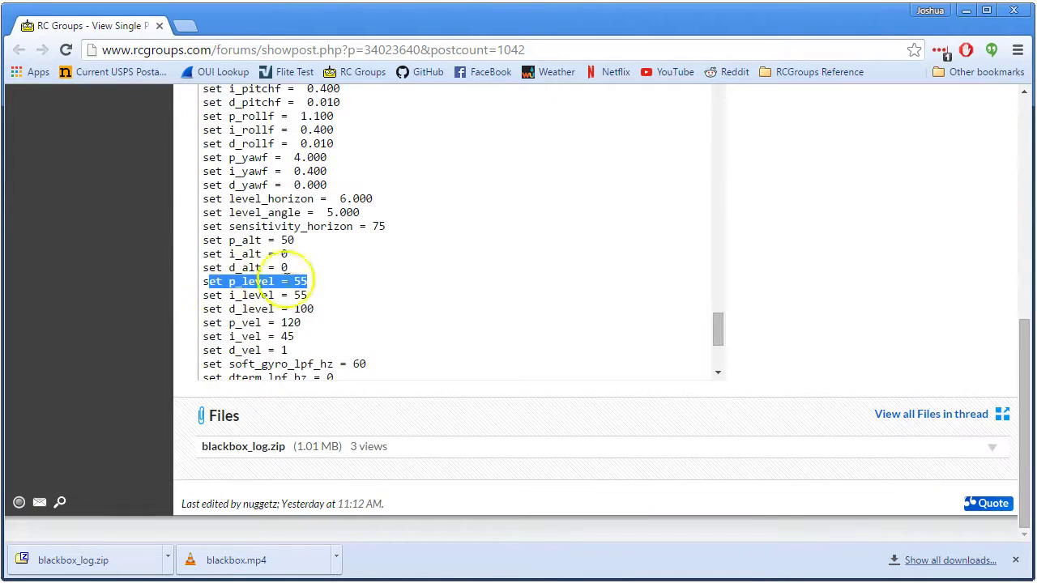
left_click(341, 290)
left_click_drag(229, 281, 308, 281)
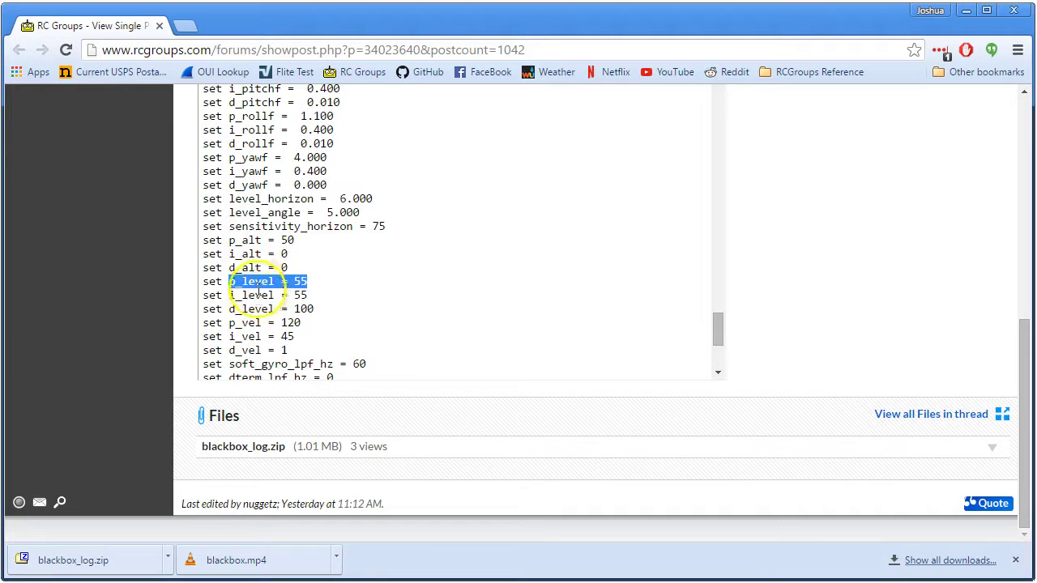
left_click(350, 291)
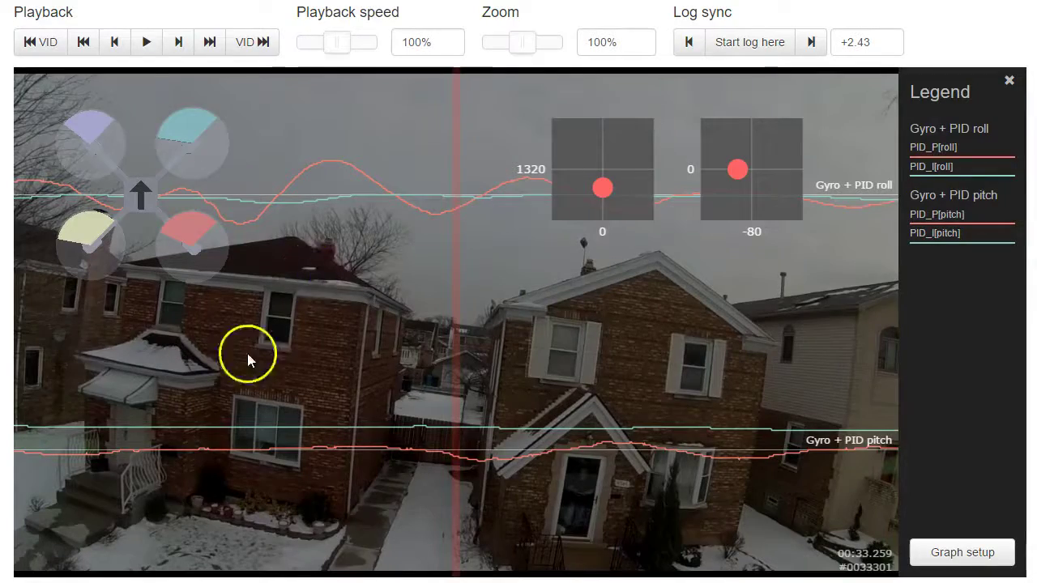
Step: Switch back to the log viewer, play the flight and review the roll and pitch traces around 01:03
left_click(143, 46)
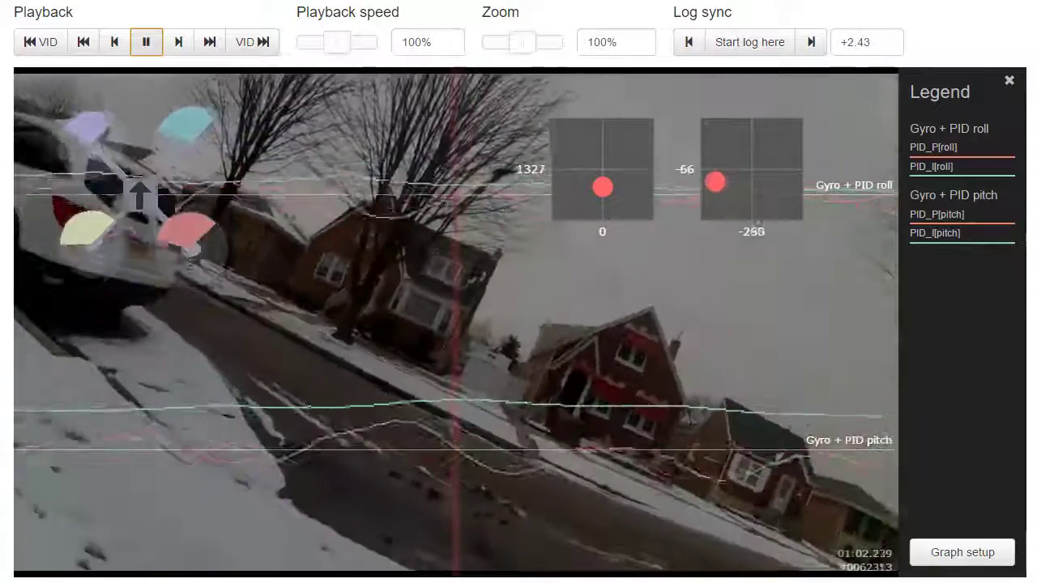
key("space")
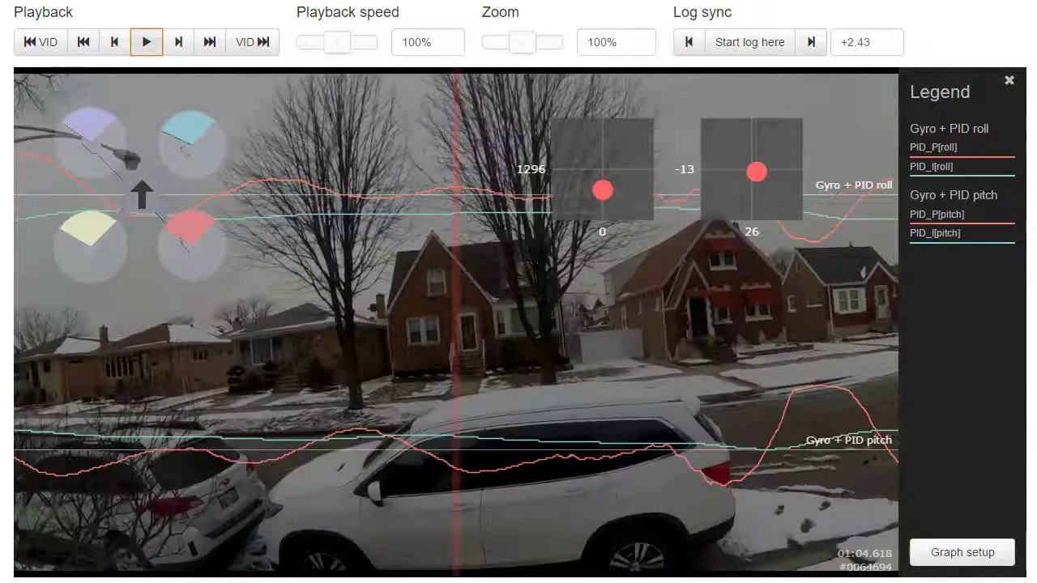
left_click_drag(281, 514, 833, 462)
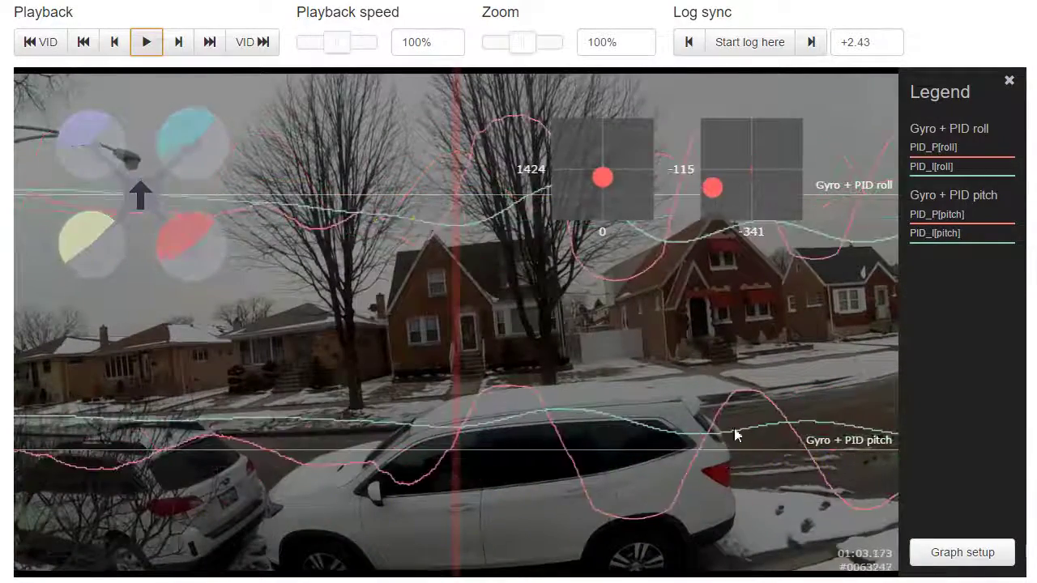
left_click(146, 53)
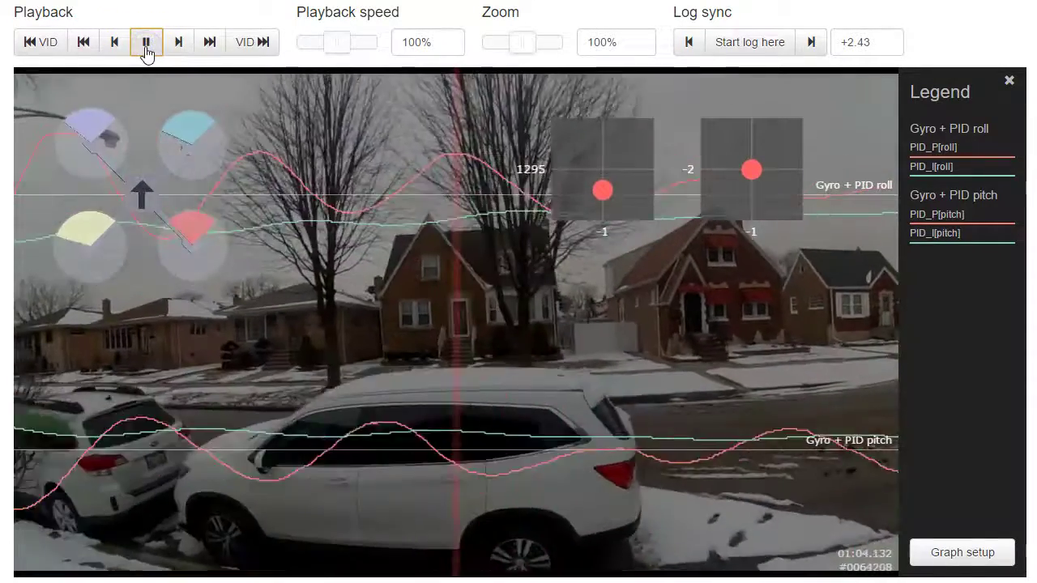
Step: Move to about 00:24 in the log and examine the pitch P and I traces backwards to about 00:17
left_click(293, 574)
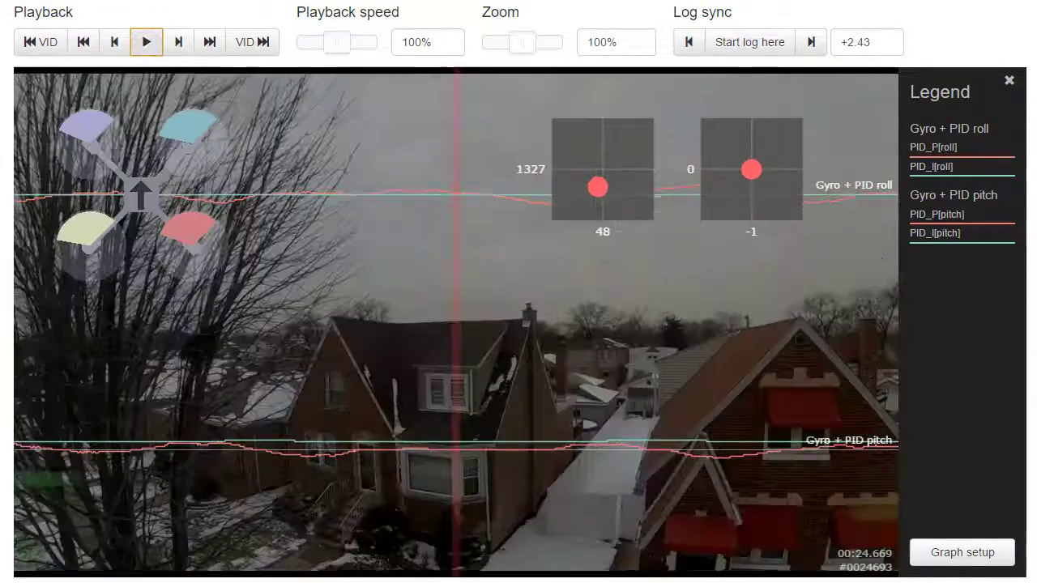
left_click_drag(336, 447, 928, 442)
left_click_drag(332, 453, 899, 441)
left_click_drag(292, 482, 873, 428)
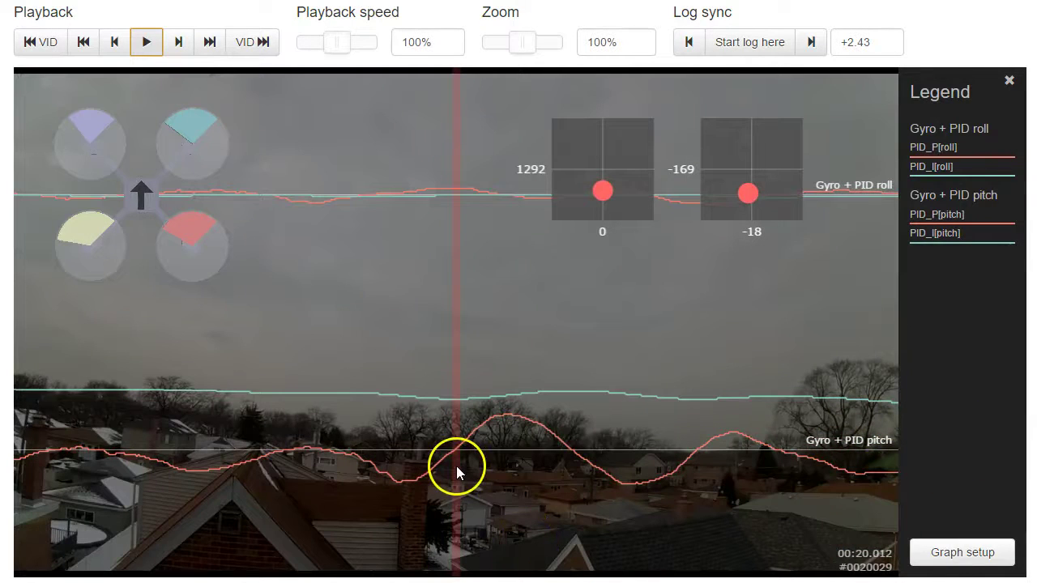
left_click_drag(328, 387, 694, 386)
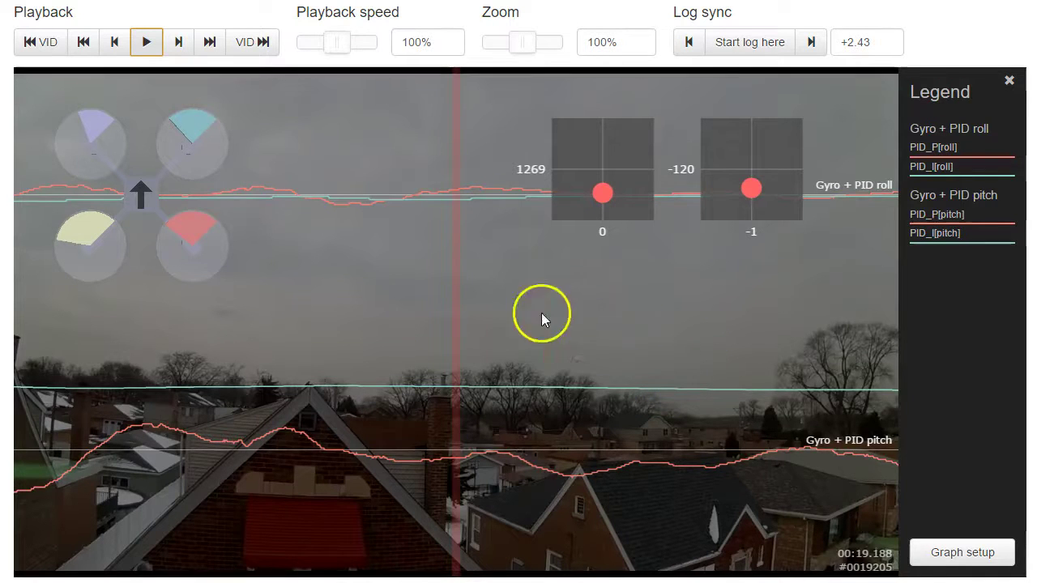
left_click_drag(352, 380, 970, 409)
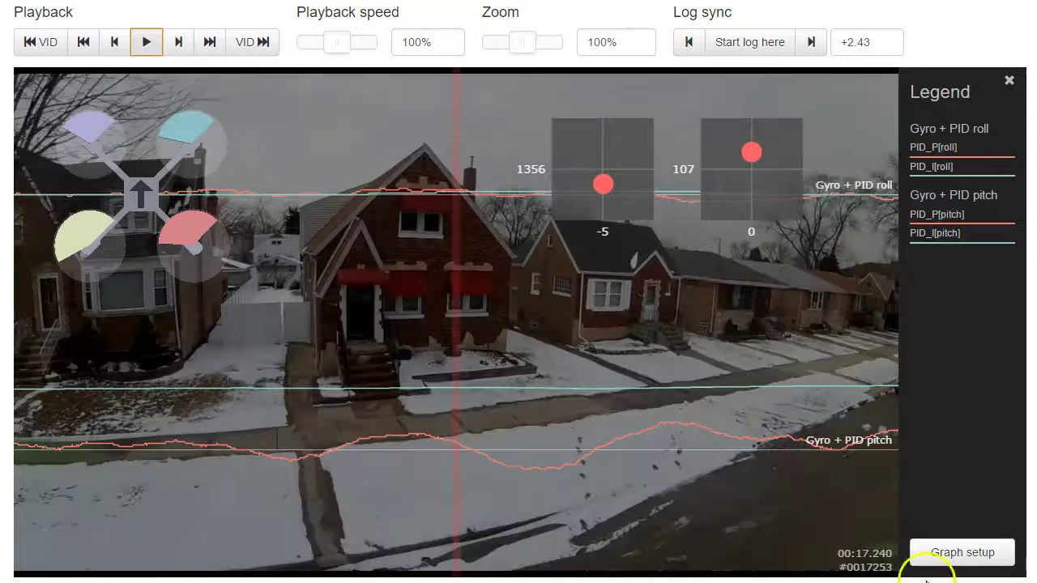
Step: Remove every field of the Gyro + PID roll and Gyro + PID pitch graphs in the graph setup
left_click(942, 555)
left_click(530, 105)
left_click(531, 108)
left_click(532, 109)
left_click(532, 109)
left_click(344, 6)
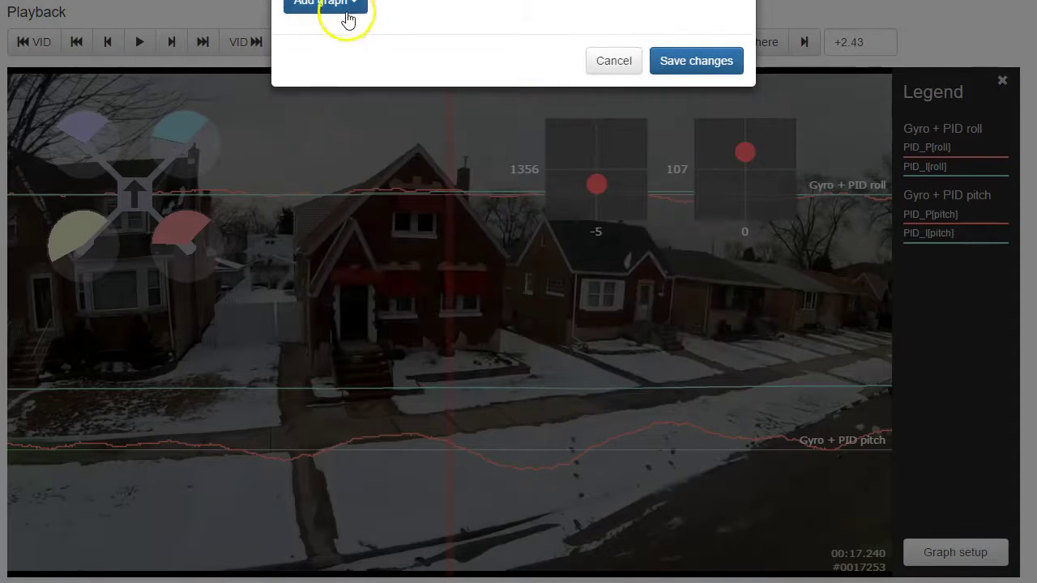
left_click(338, 104)
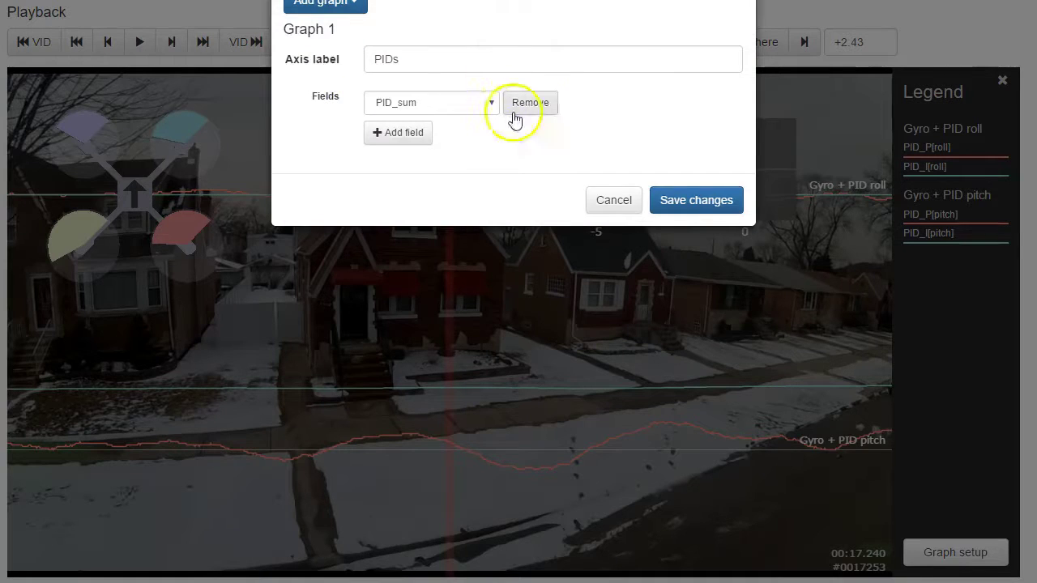
left_click(523, 106)
Step: Add the predefined Gyros graph and save the graph setup
left_click(344, 6)
left_click(337, 91)
left_click(692, 201)
Step: Set the graph zoom to 10% and examine the gyro traces back to about 00:11
left_click_drag(525, 47, 453, 51)
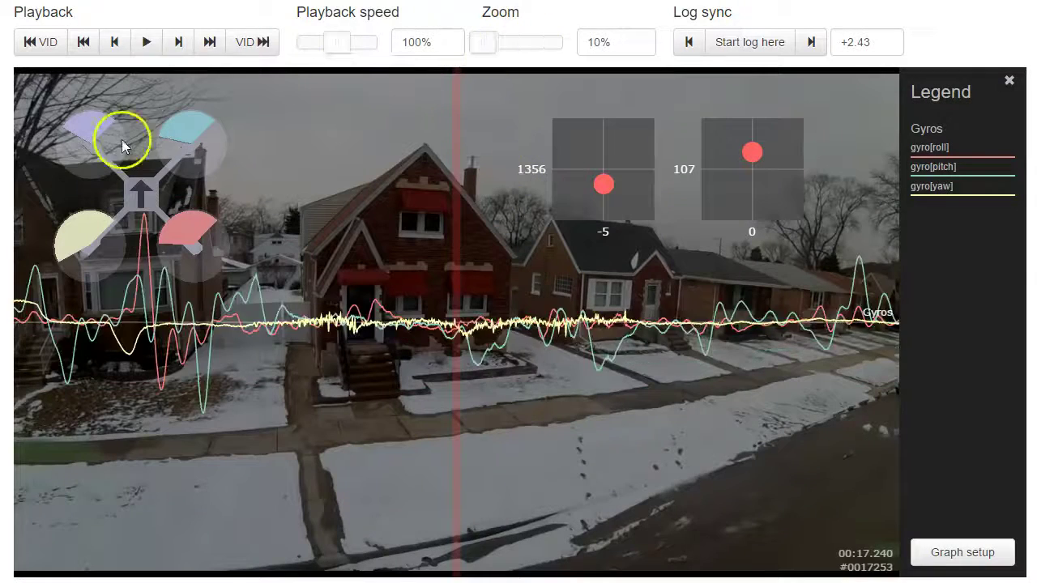
left_click_drag(298, 468, 787, 469)
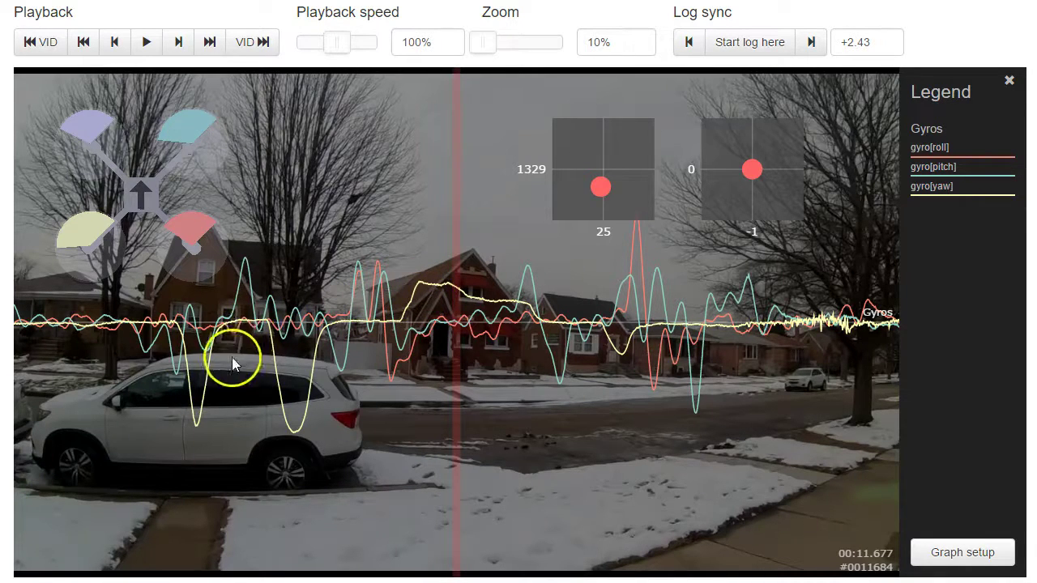
Step: Examine the gyro roll, pitch and yaw traces of the early flight between about 00:05 and 00:10
left_click_drag(366, 420, 725, 484)
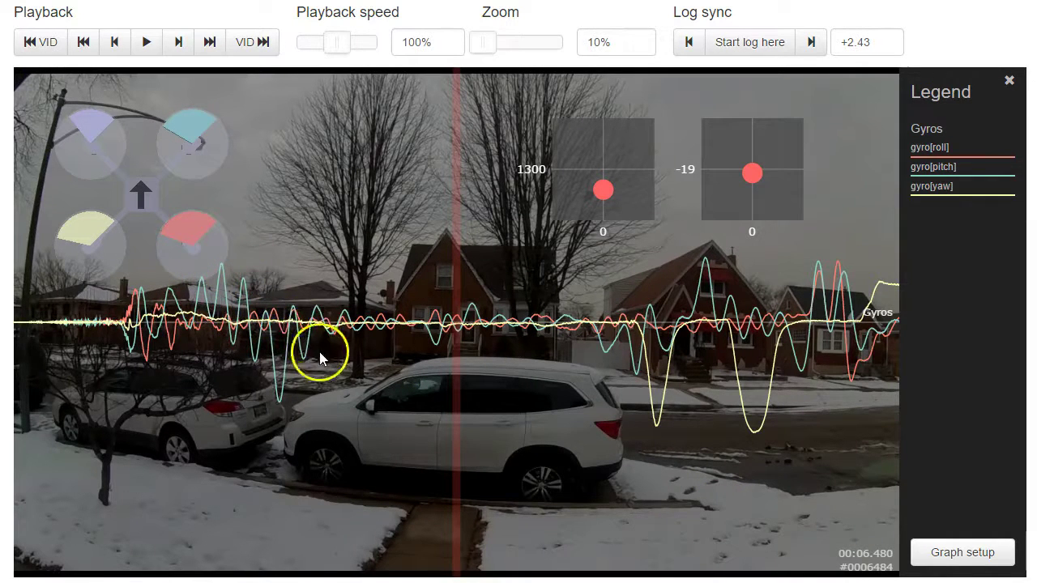
mouse_move(435, 365)
left_mouse_down()
mouse_move(505, 358)
mouse_move(568, 374)
mouse_move(391, 382)
left_mouse_up()
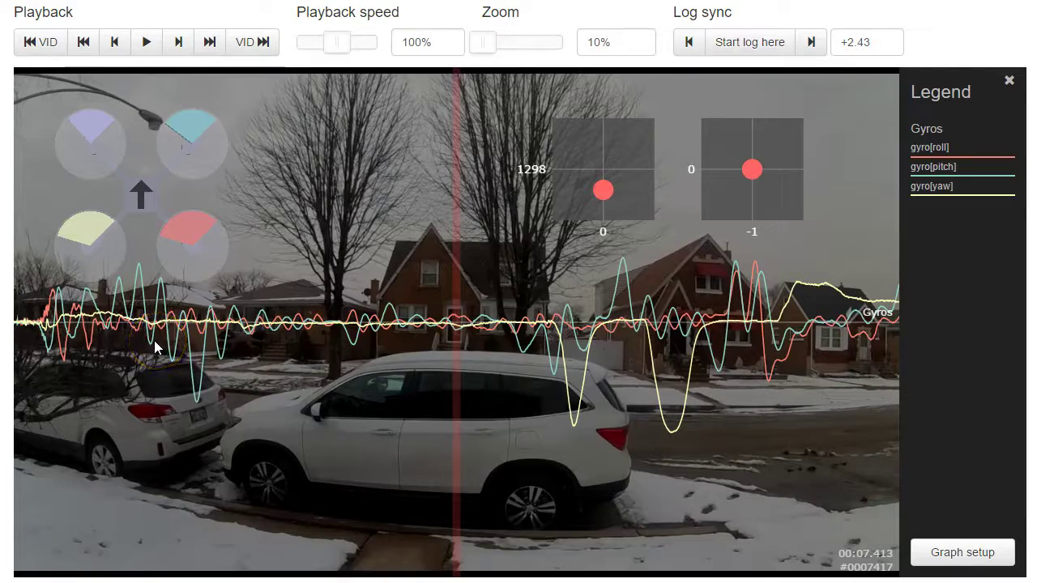
left_click(537, 424)
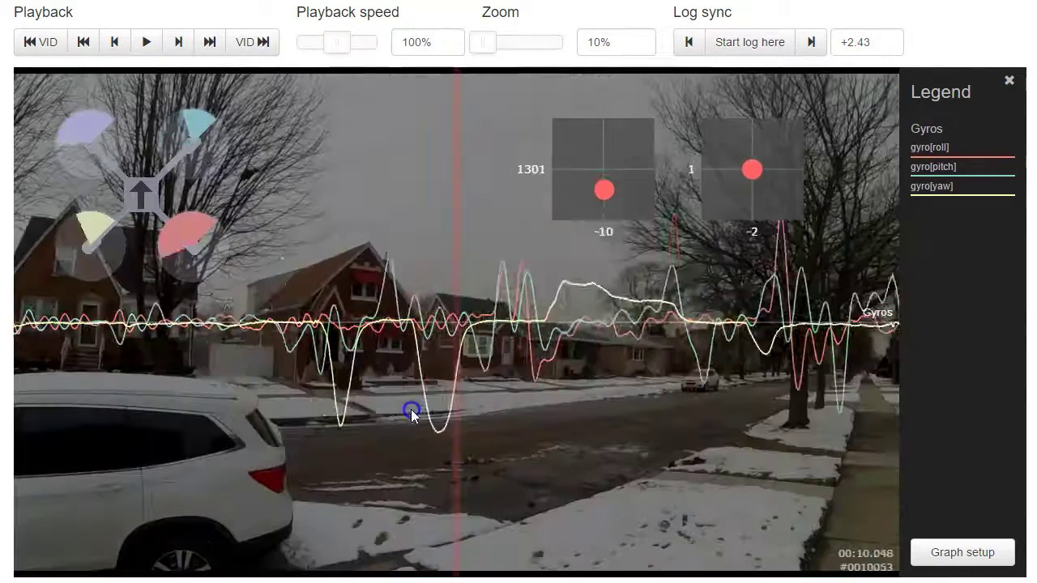
left_click_drag(411, 409, 649, 472)
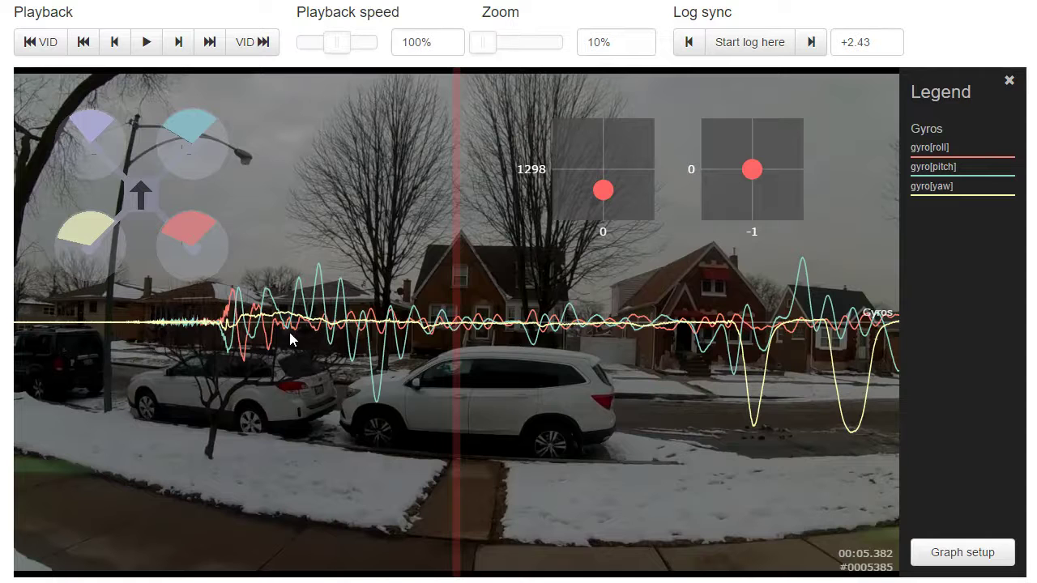
Step: Play the log from about 00:16, set the graph zoom to 100% and pause playback at about 00:25
left_click(221, 524)
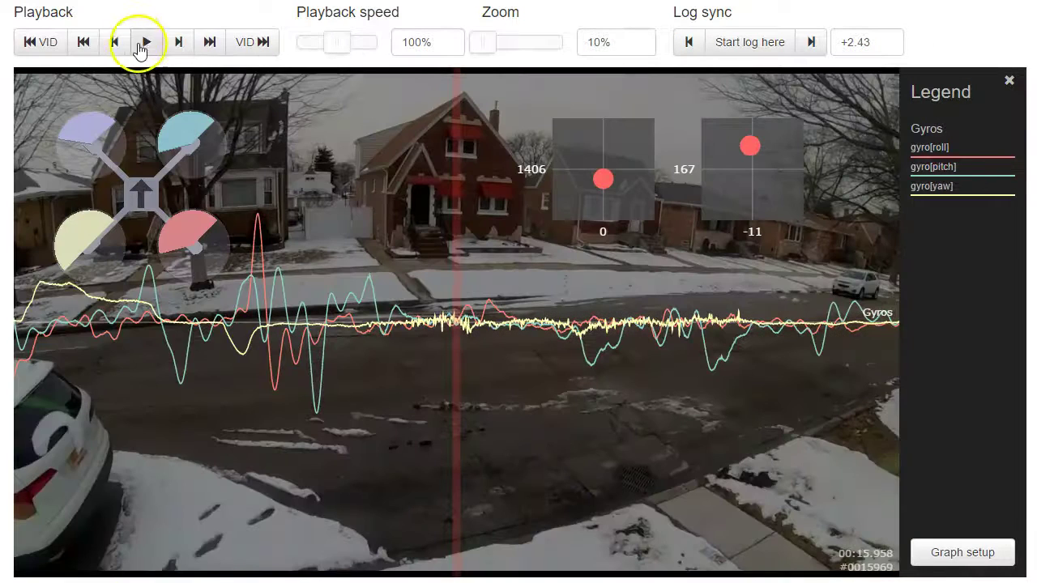
left_click(146, 44)
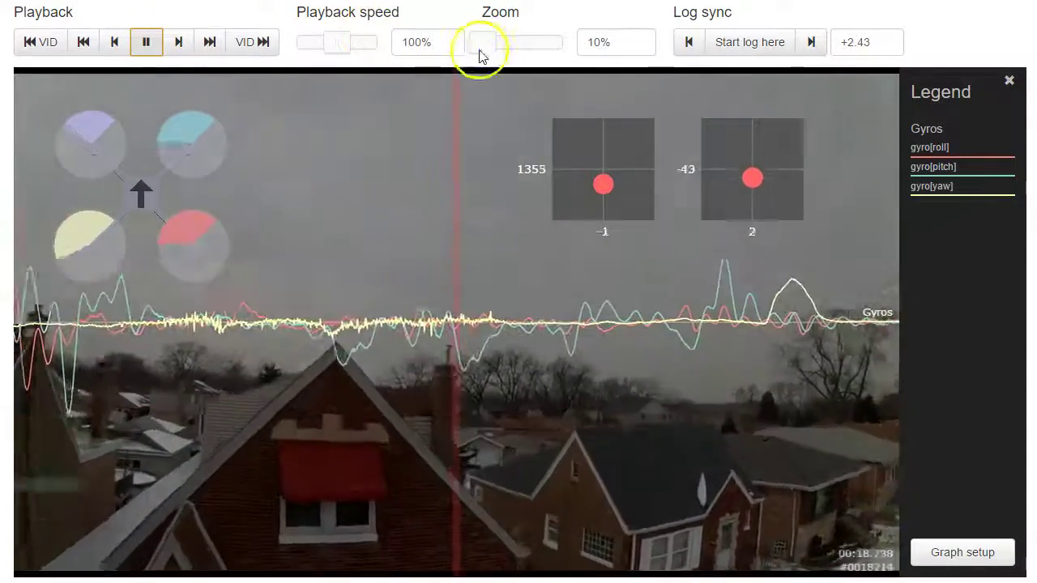
left_click_drag(483, 45, 516, 45)
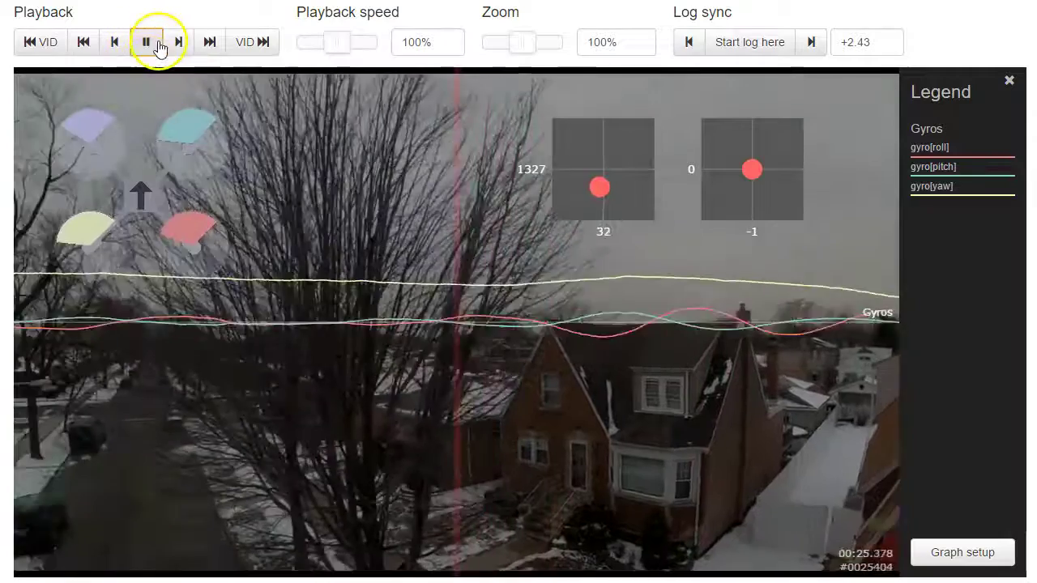
left_click(158, 44)
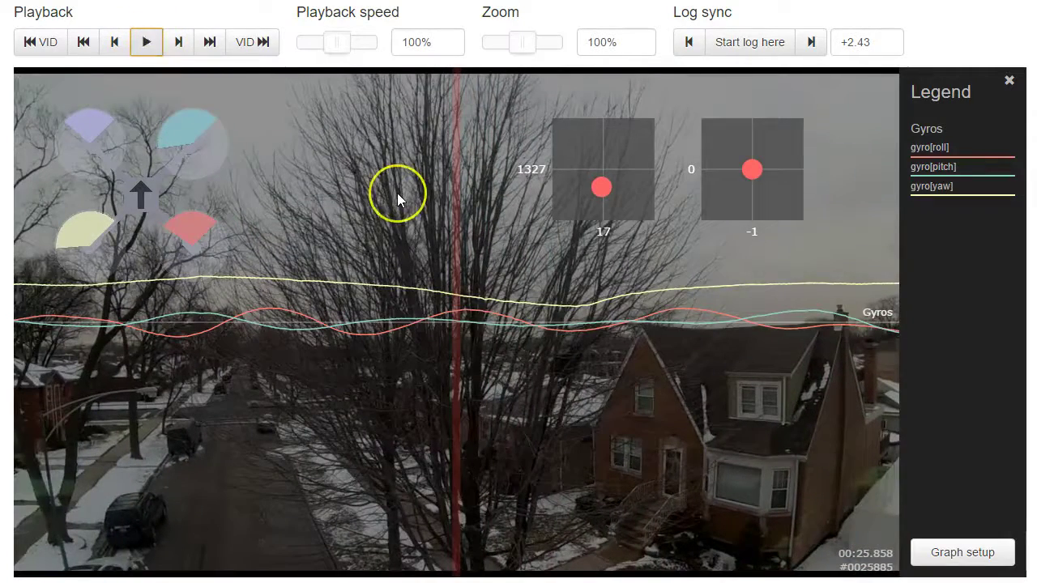